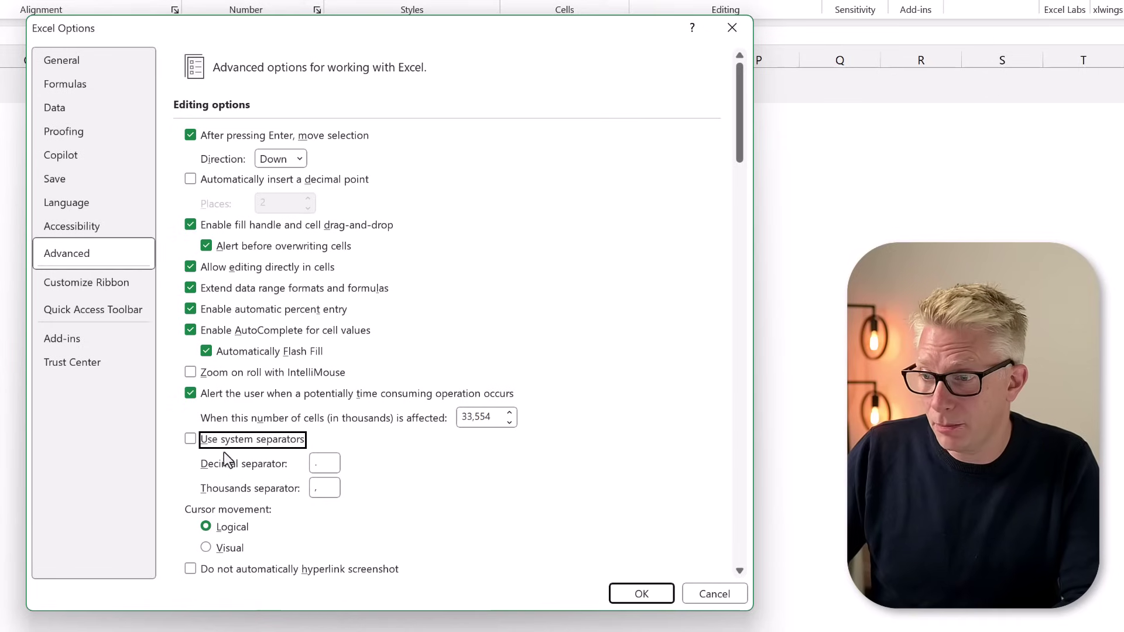
Step: Try enabling the use of system separators in the advanced editing options, and discard the change
left_click(190, 440)
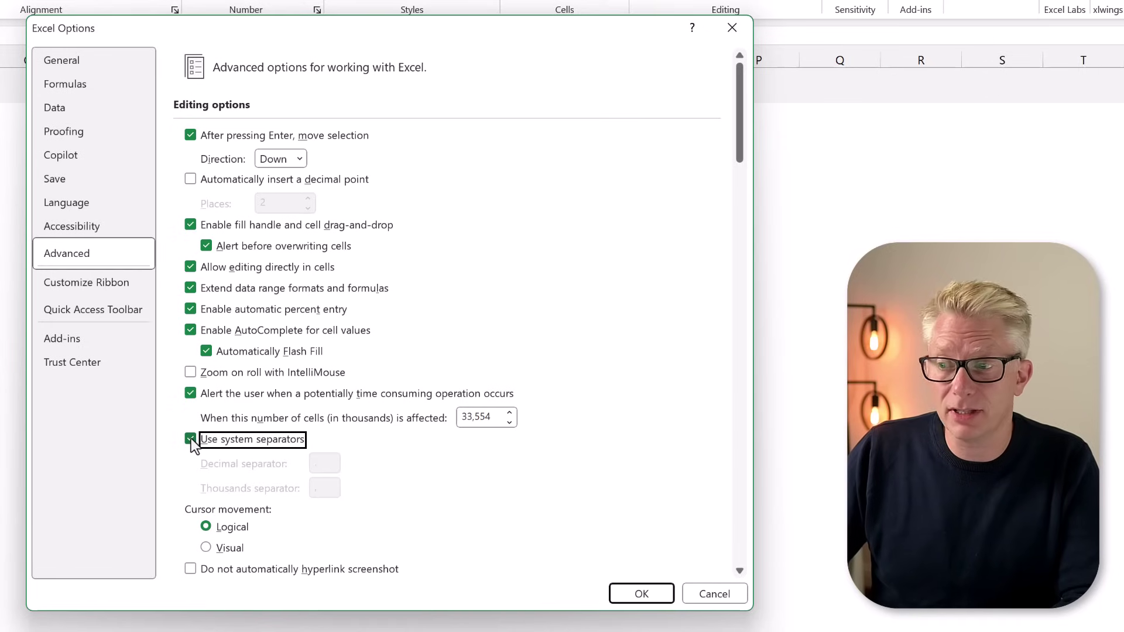
left_click(721, 594)
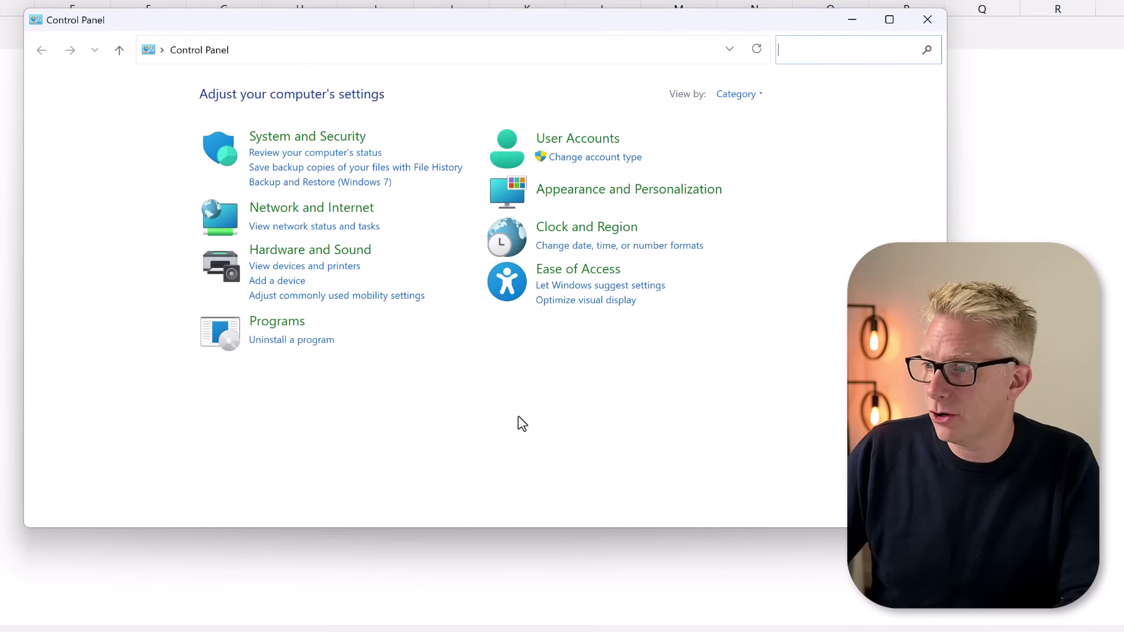
Step: In the Windows region settings, set the decimal symbol for numbers to | and apply it
left_click(597, 248)
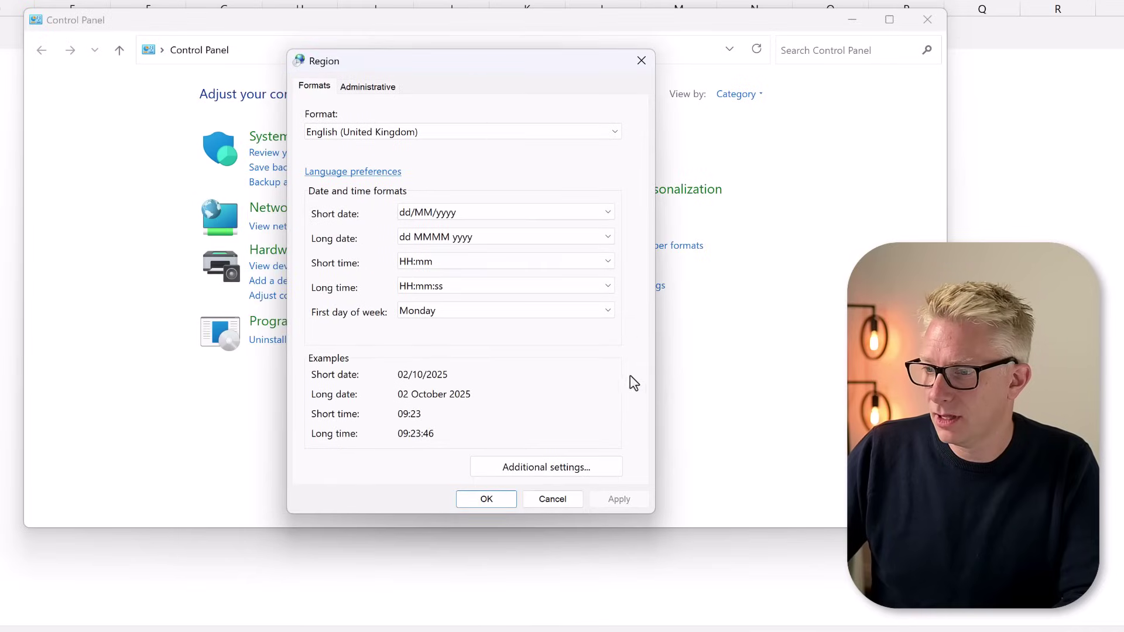
left_click(581, 470)
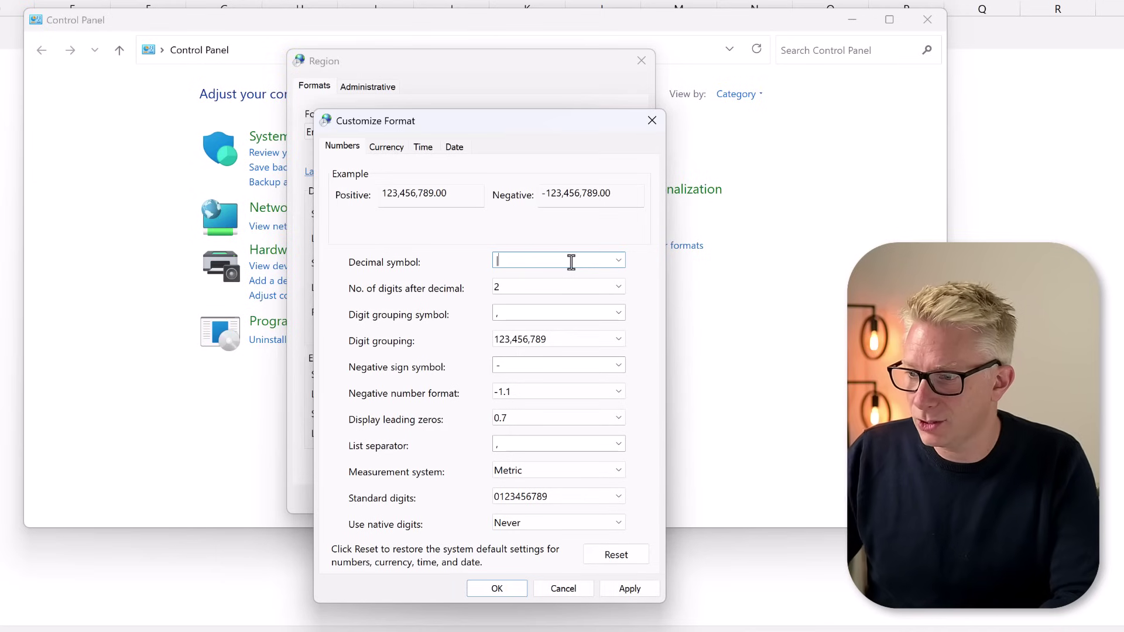
left_click(645, 591)
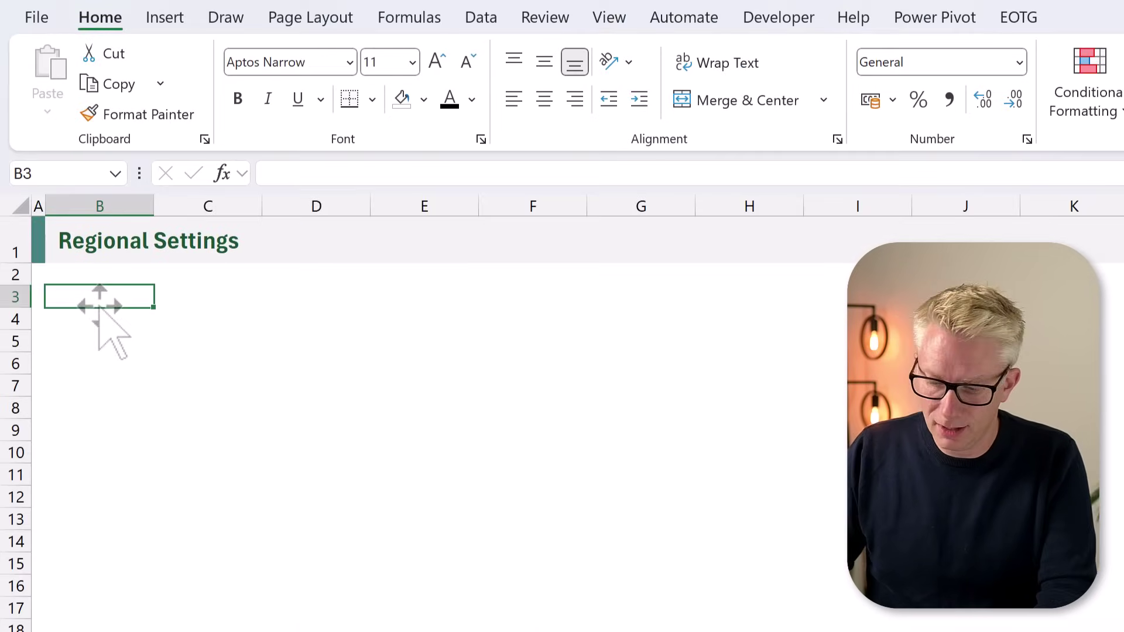
Step: Enter 1.2 in cell B3 as a separator test, and replace it with 1|2
type("1.2")
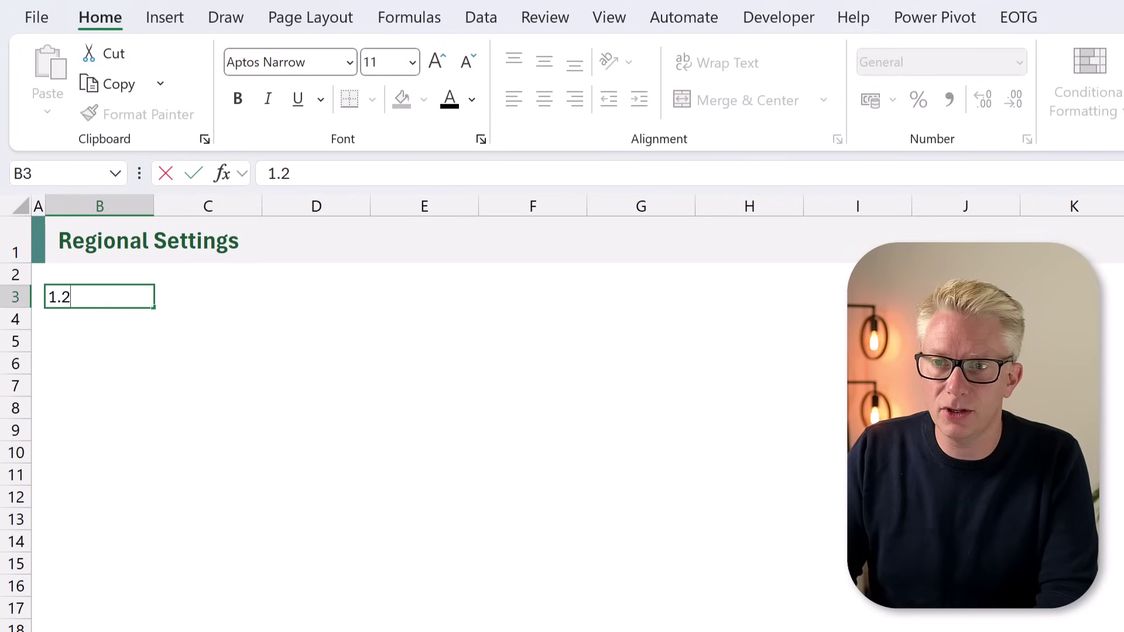
key("Return")
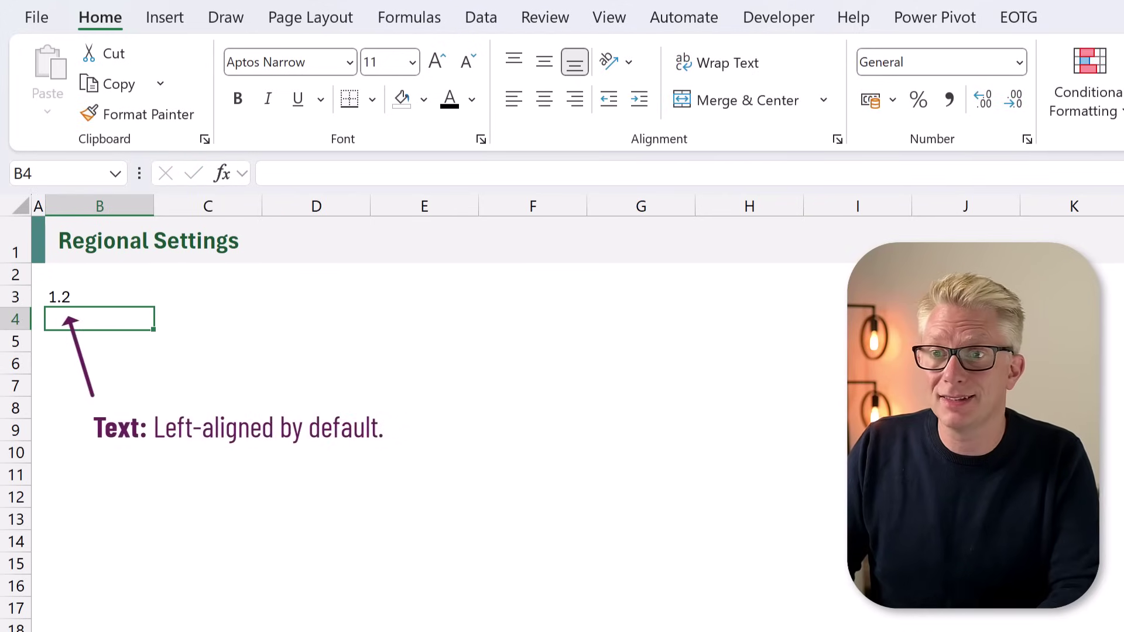
left_click(100, 297)
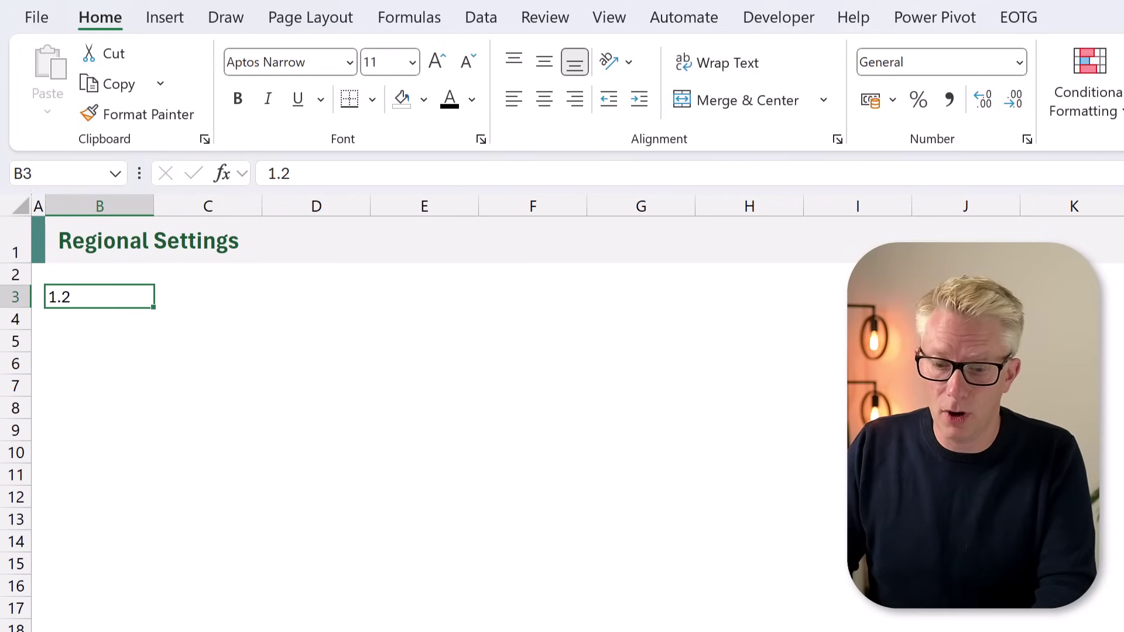
type("1|2")
key("Return")
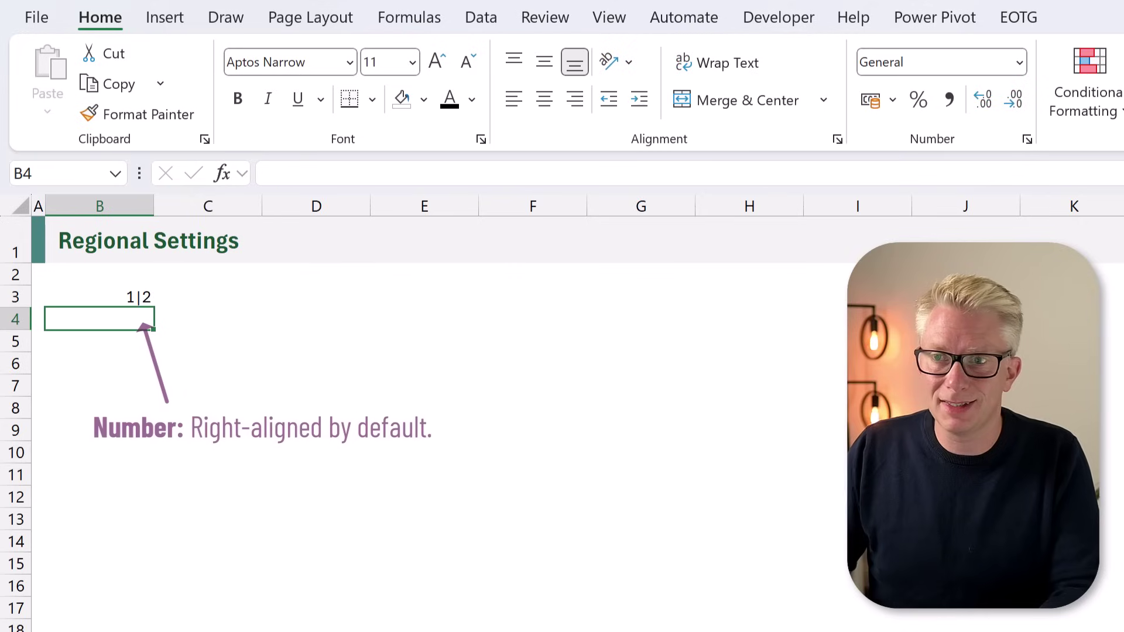
left_click(100, 297)
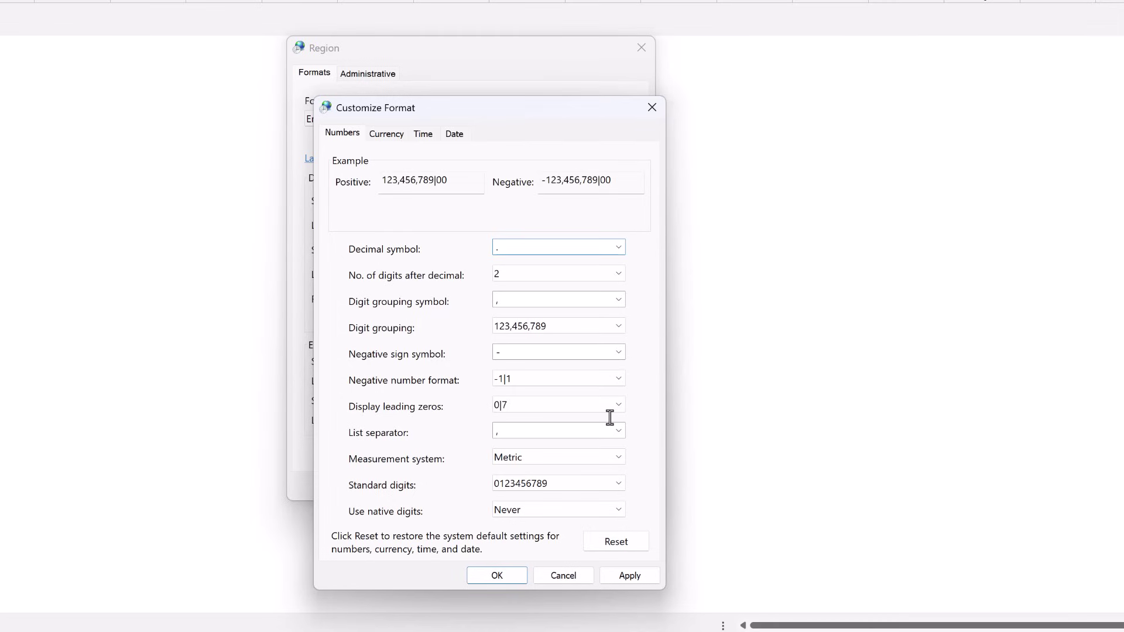
Step: Apply a period as the Windows decimal symbol again and close the region settings
left_click(632, 577)
left_click(495, 574)
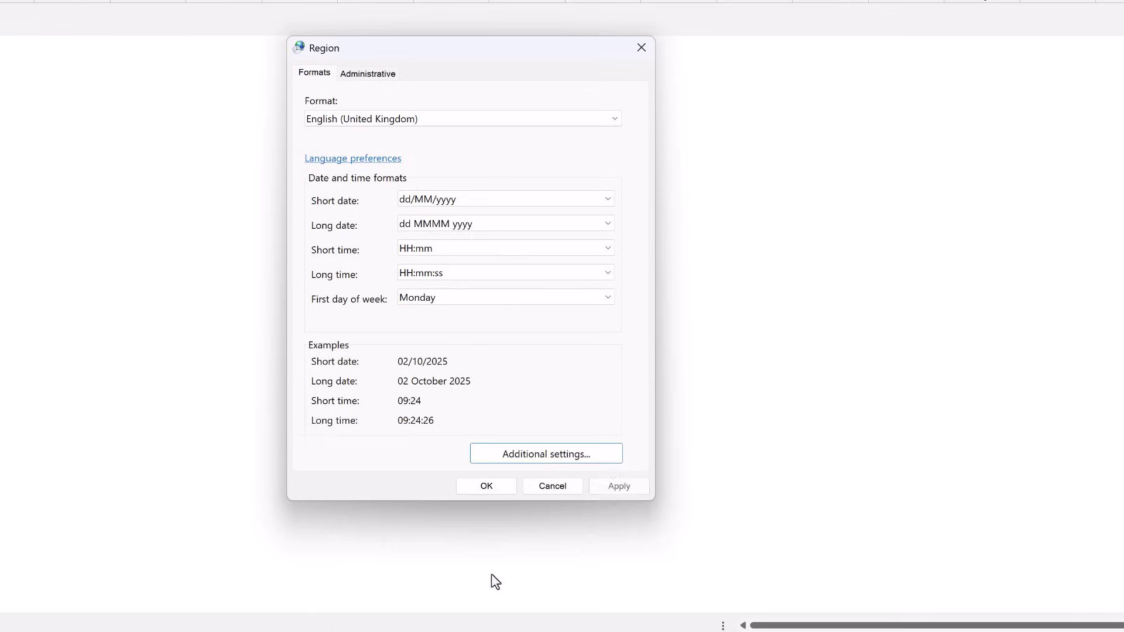
left_click(568, 489)
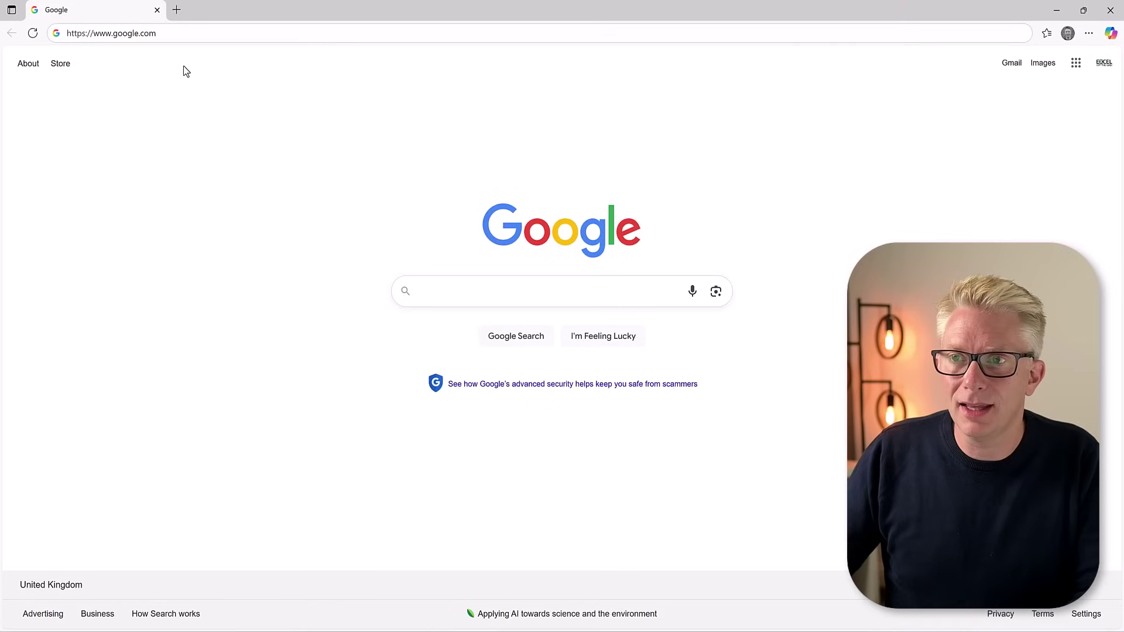
Step: Switch to the web browser and go to Excel.New to create a blank online workbook
left_click(168, 33)
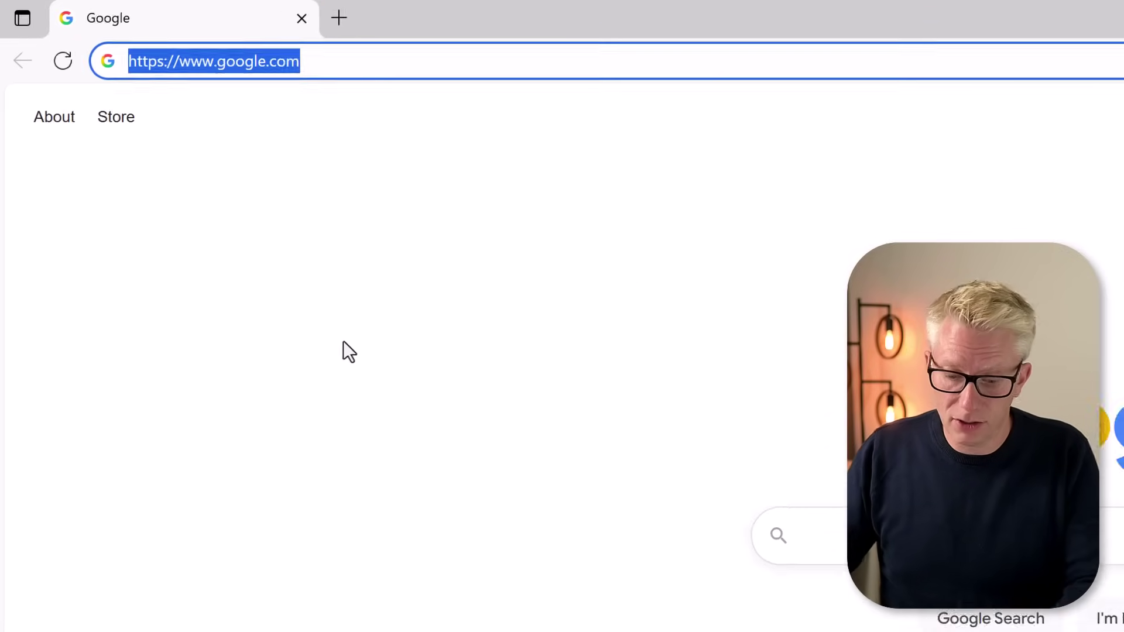
type("Excel.N")
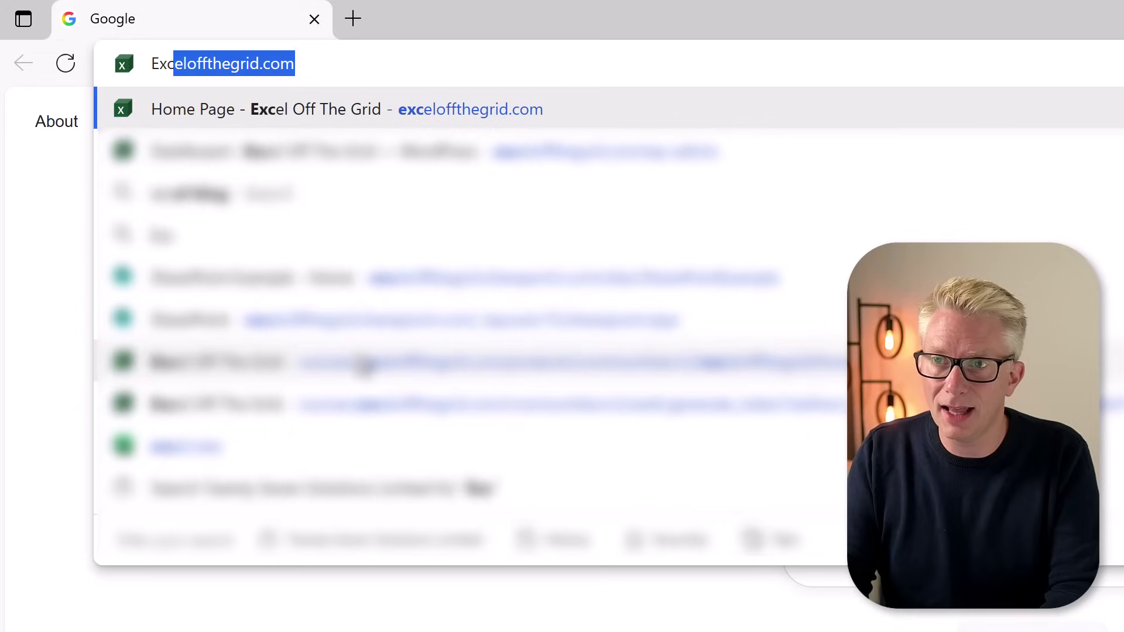
type("ew")
key("Return")
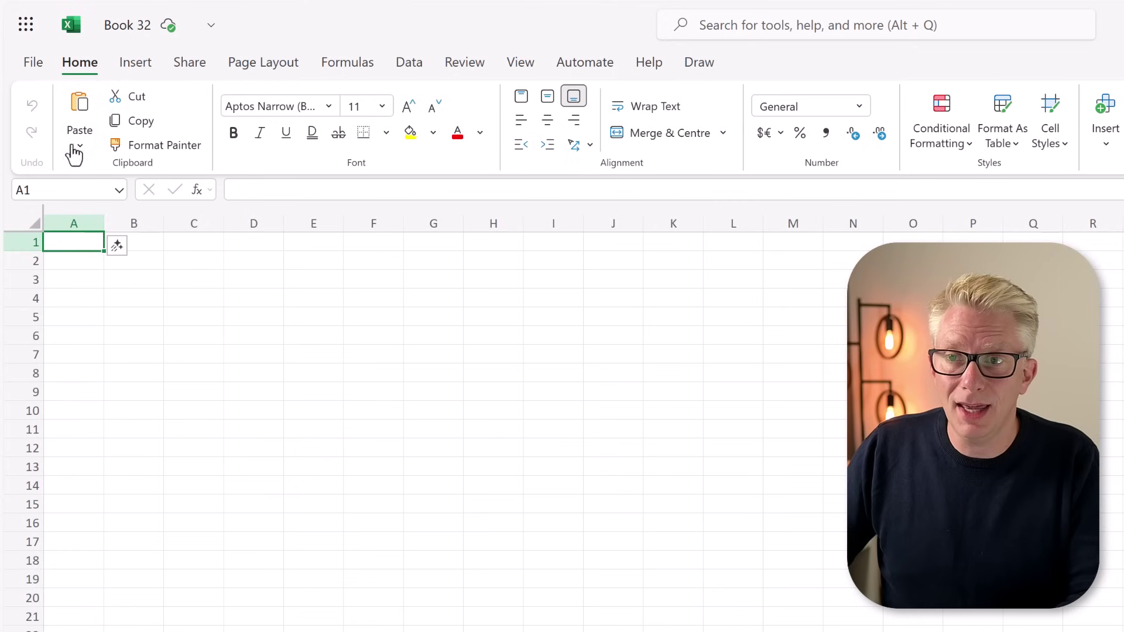
Step: Review the regional format choices for the online workbook, keep English (United Kingdom), and dismiss the dialog
left_click(33, 63)
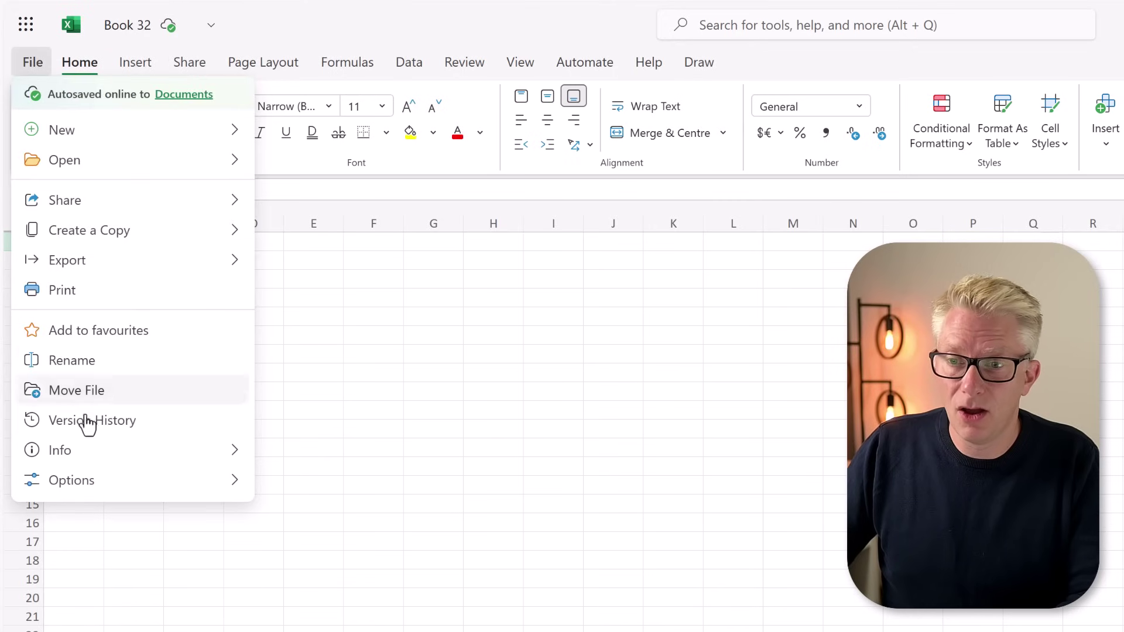
mouse_move(118, 490)
left_click(336, 486)
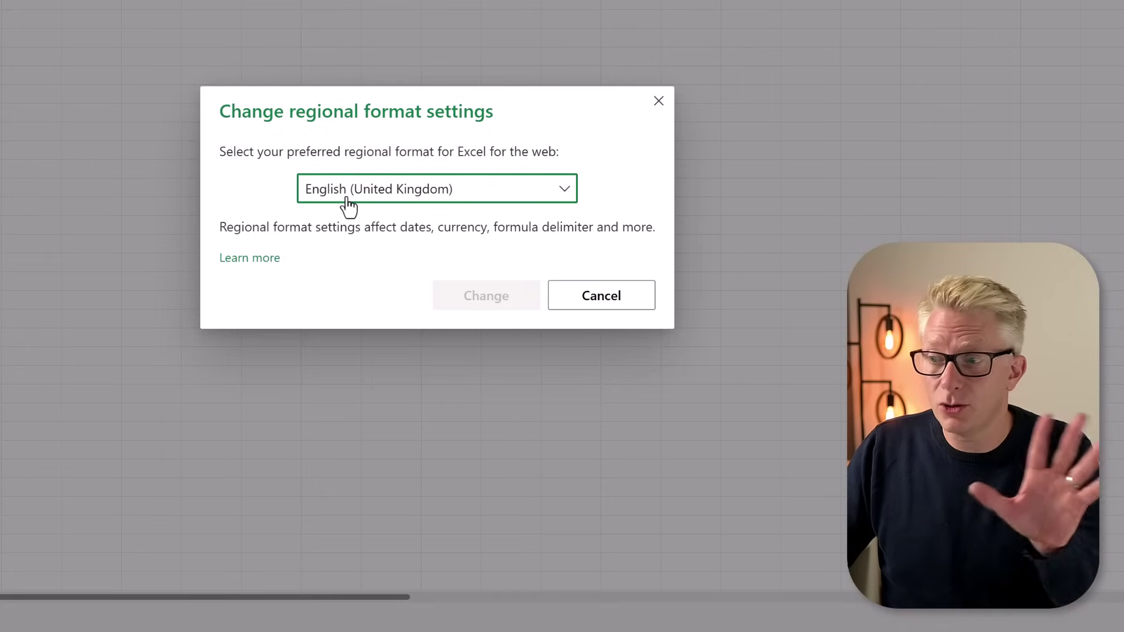
left_click(440, 199)
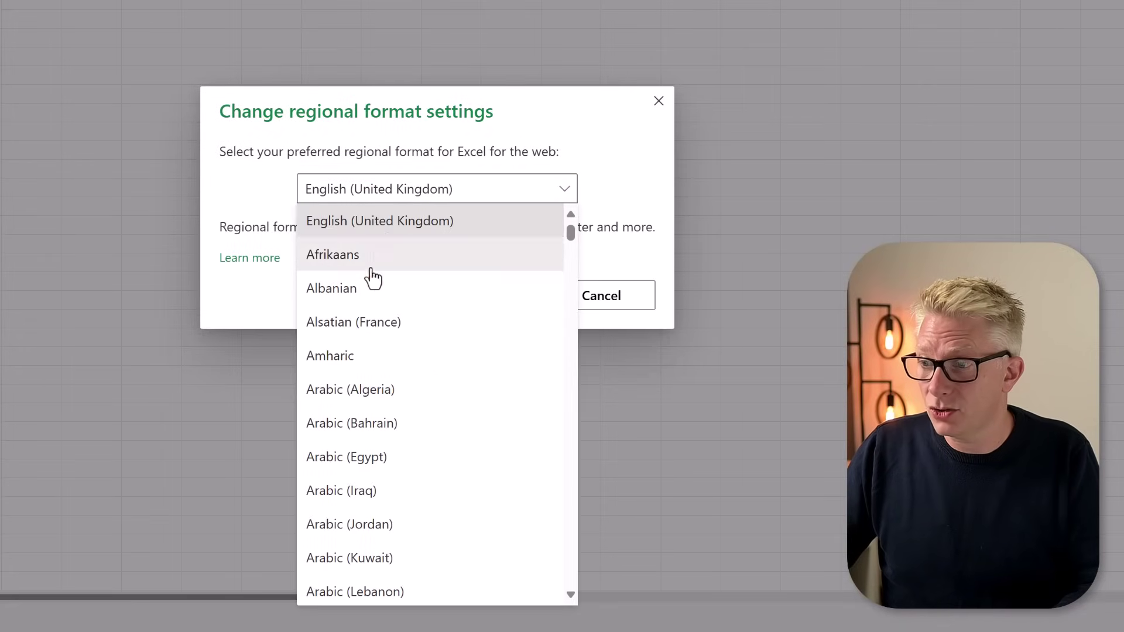
left_click(390, 234)
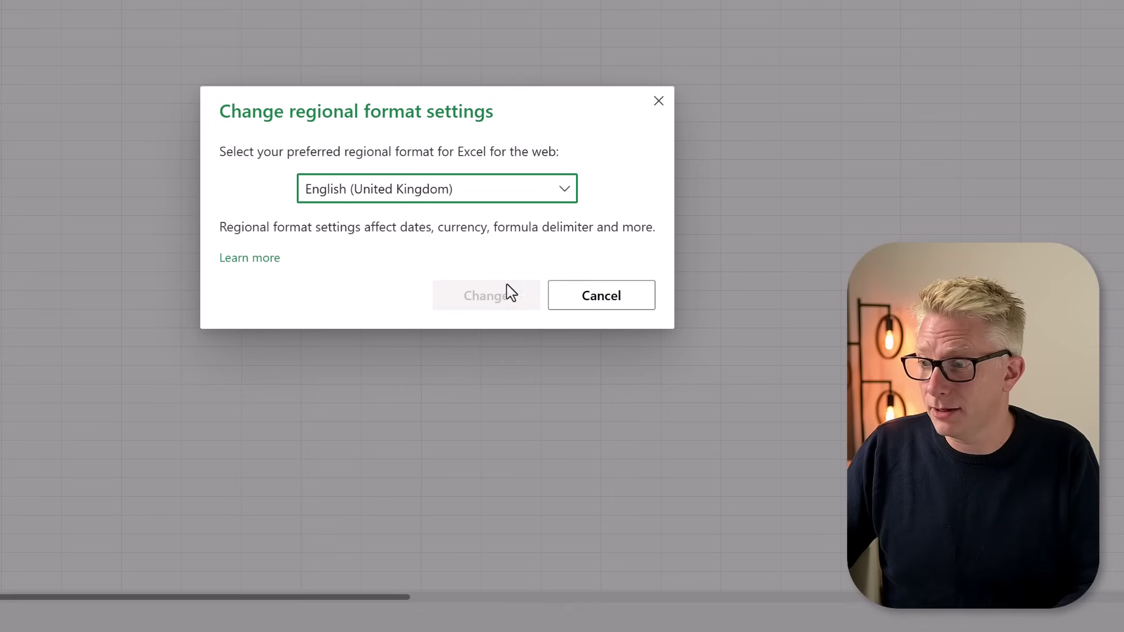
left_click(561, 305)
Step: Enter the array formula ={1,2;3,4} in cell B2
left_click(134, 260)
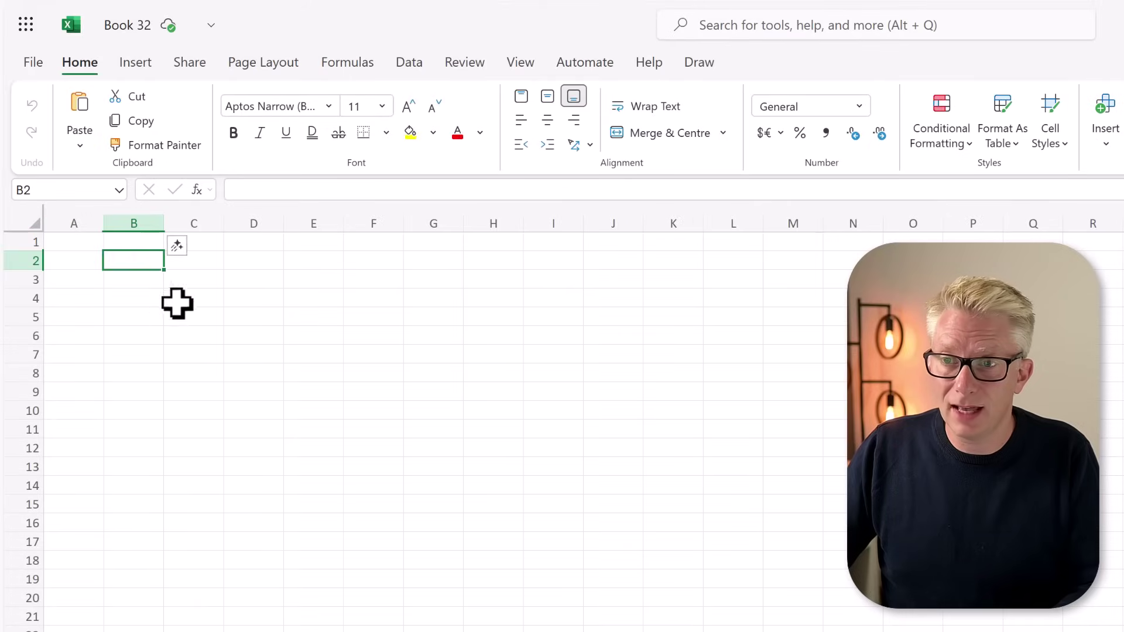
left_click(179, 248)
left_click(269, 514)
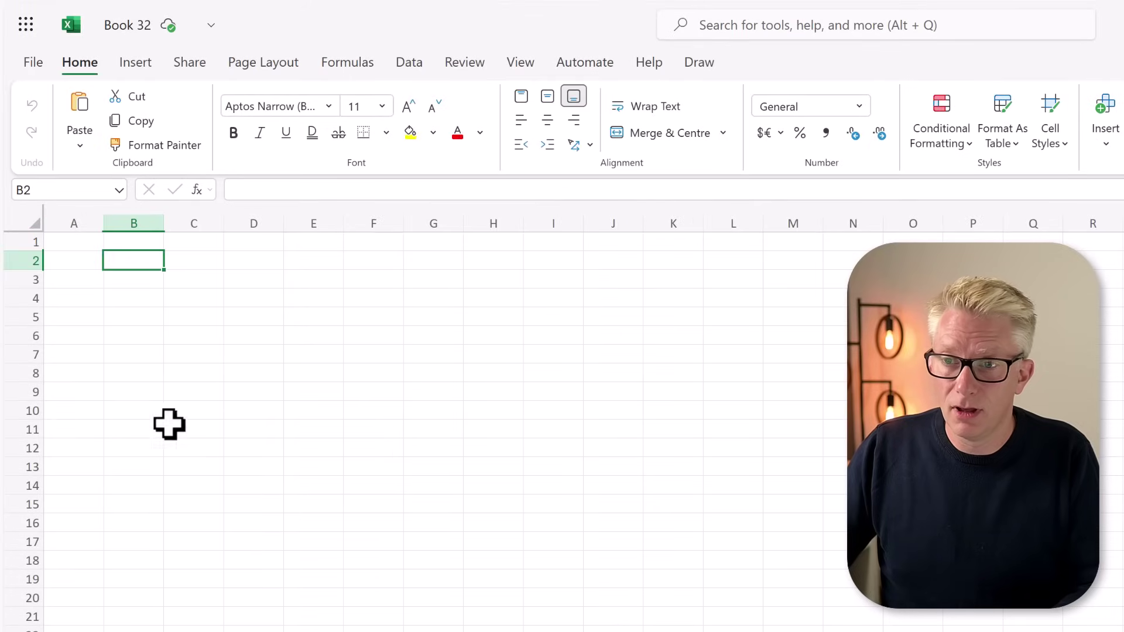
type("={1,2;3,4")
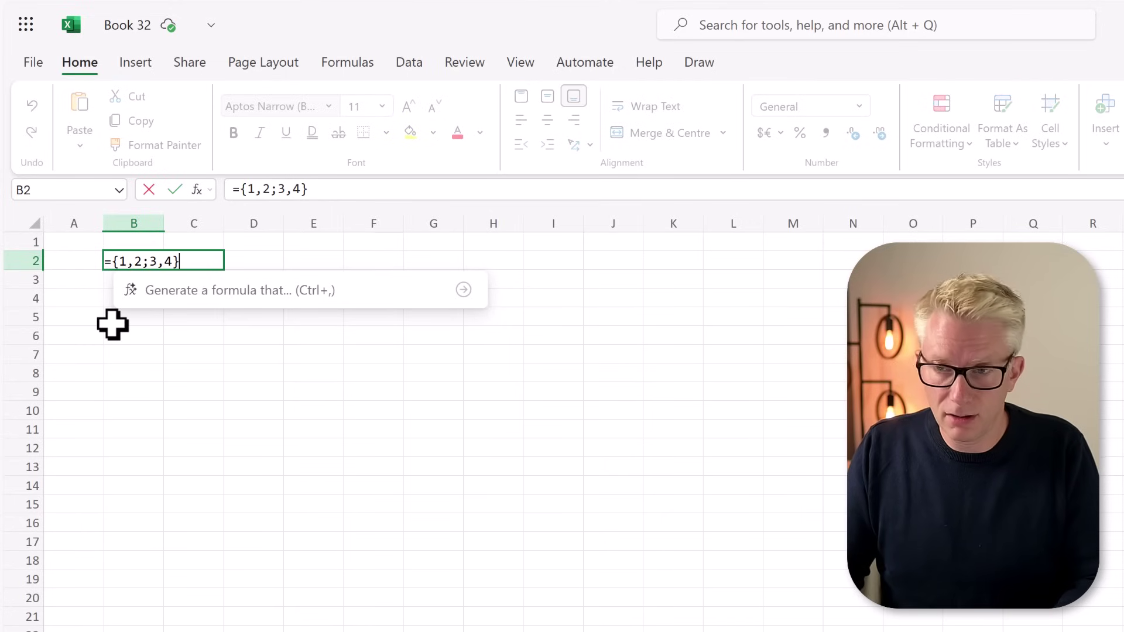
key("ctrl+Return")
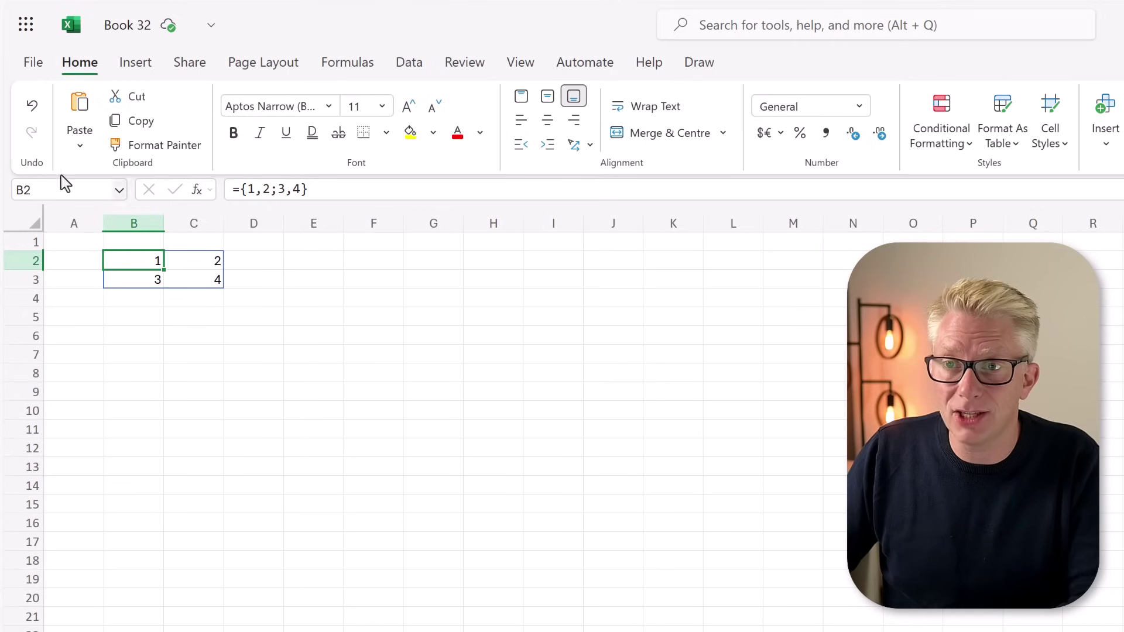
Step: Change the workbook's regional format to Italian (Italy)
left_click(40, 69)
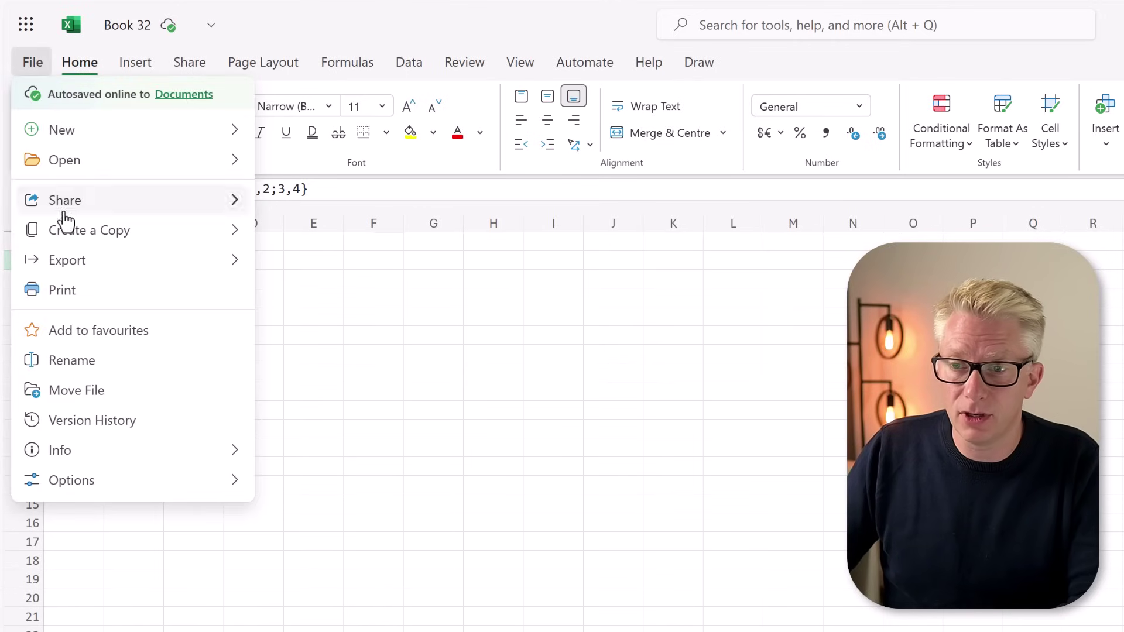
mouse_move(101, 485)
left_click(287, 487)
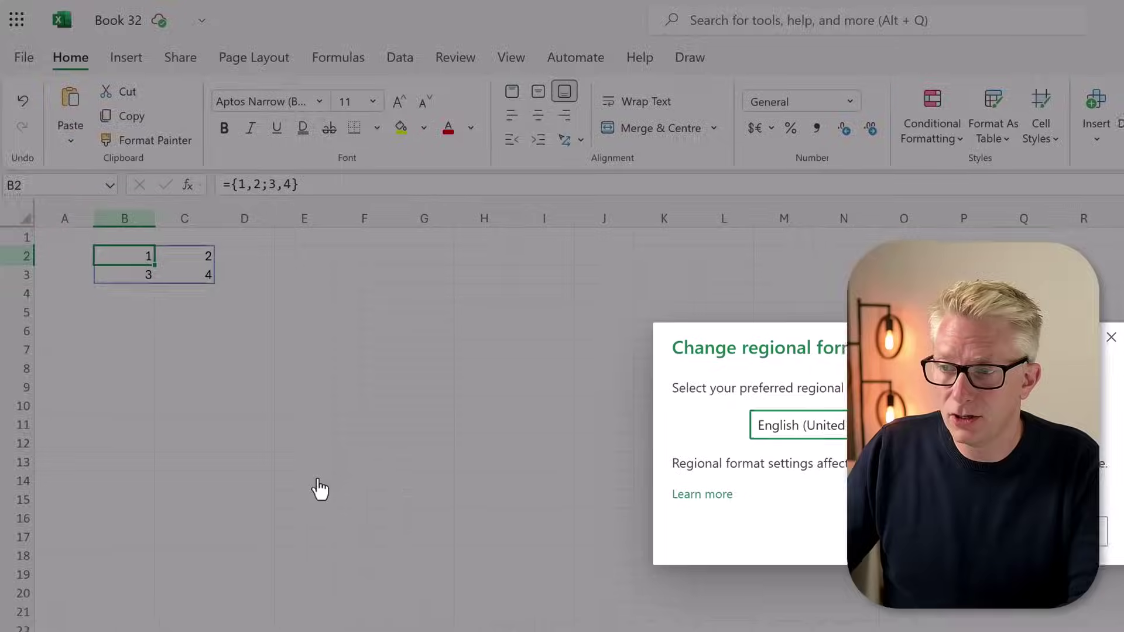
left_click(565, 194)
left_click_drag(567, 239, 555, 379)
scroll(553, 383, "down", 10)
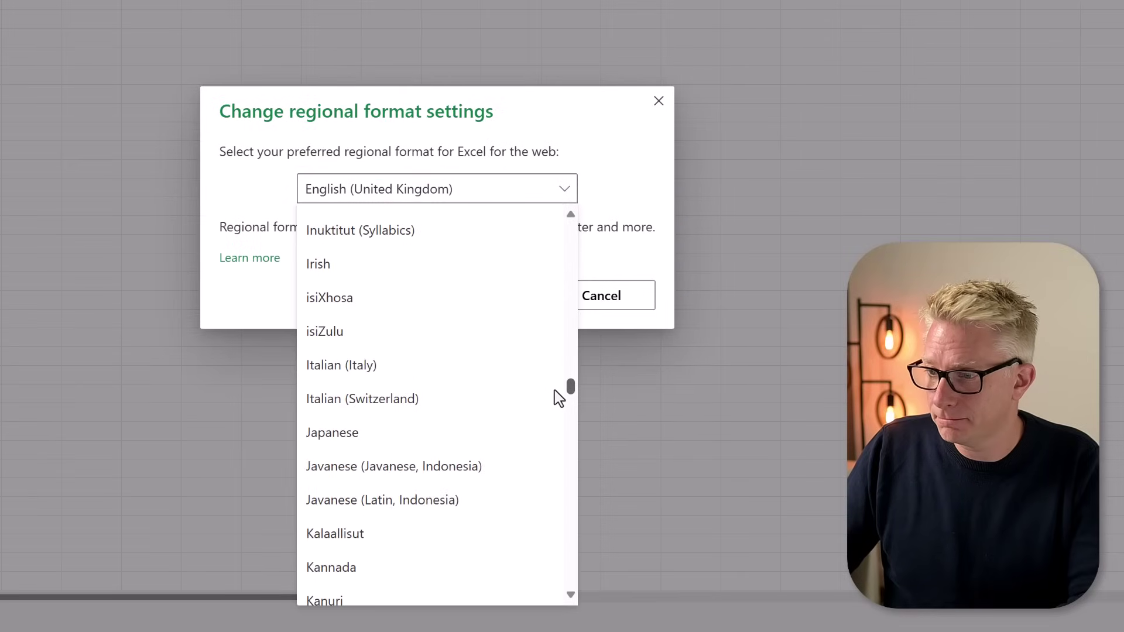
left_click(405, 295)
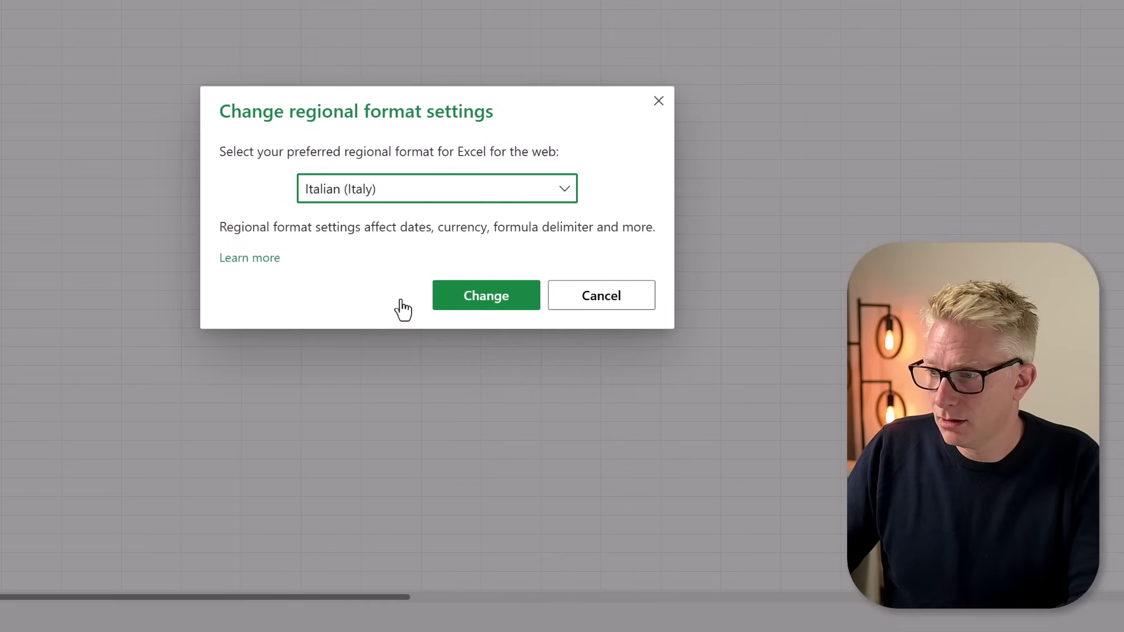
left_click(487, 295)
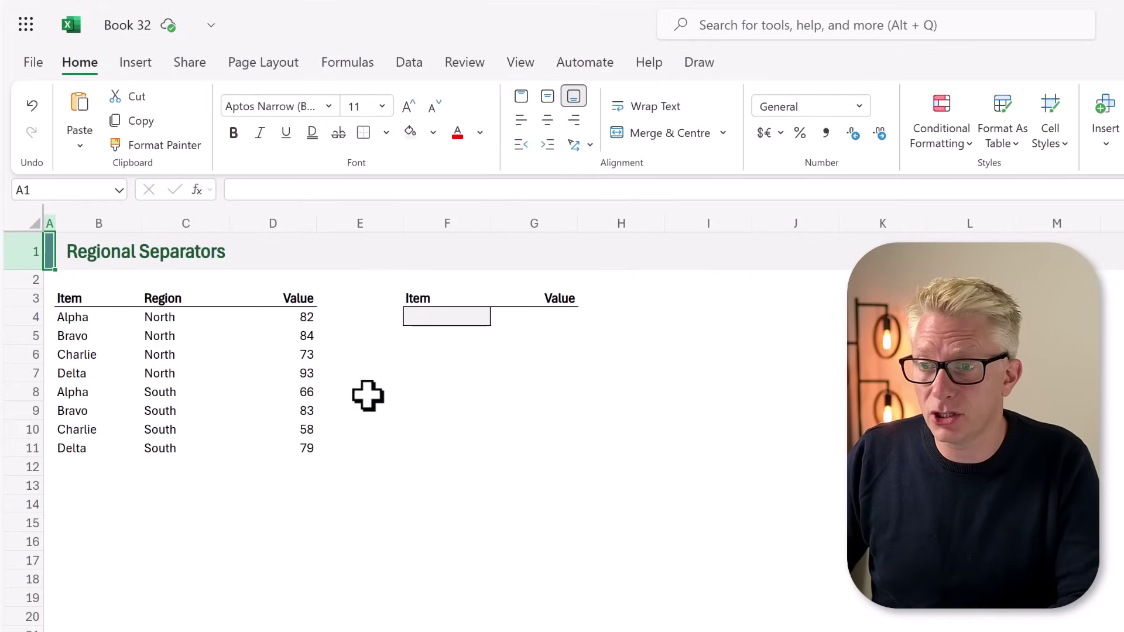
Step: Enter the formula =CHOOSECOLS(B4:D11;{1,3}) in cell F4
left_click(447, 319)
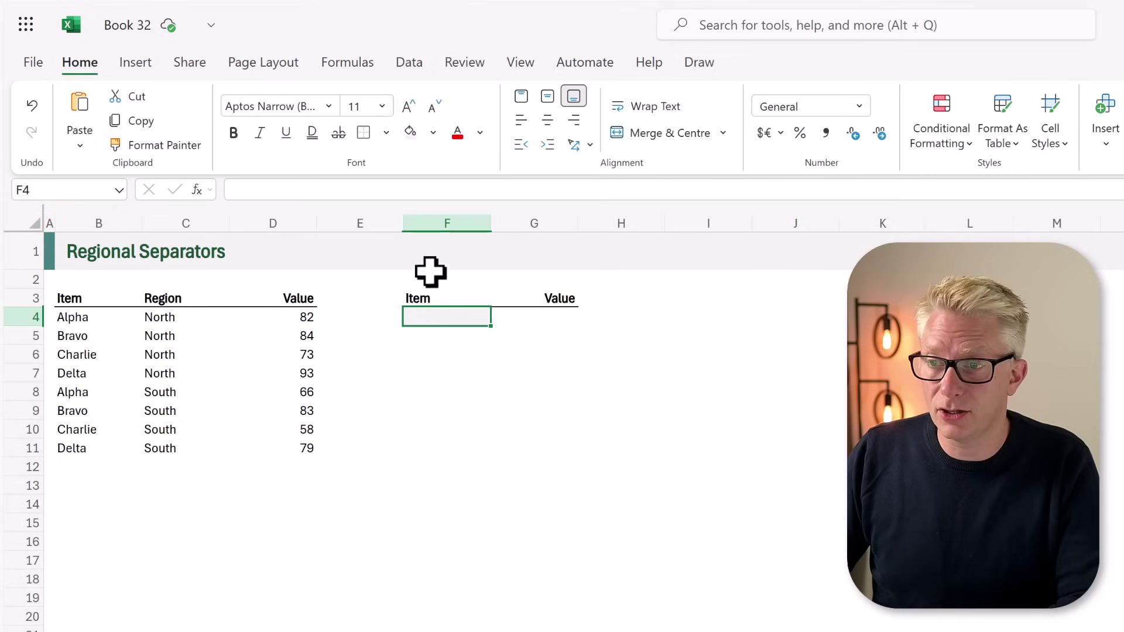
type("=CH")
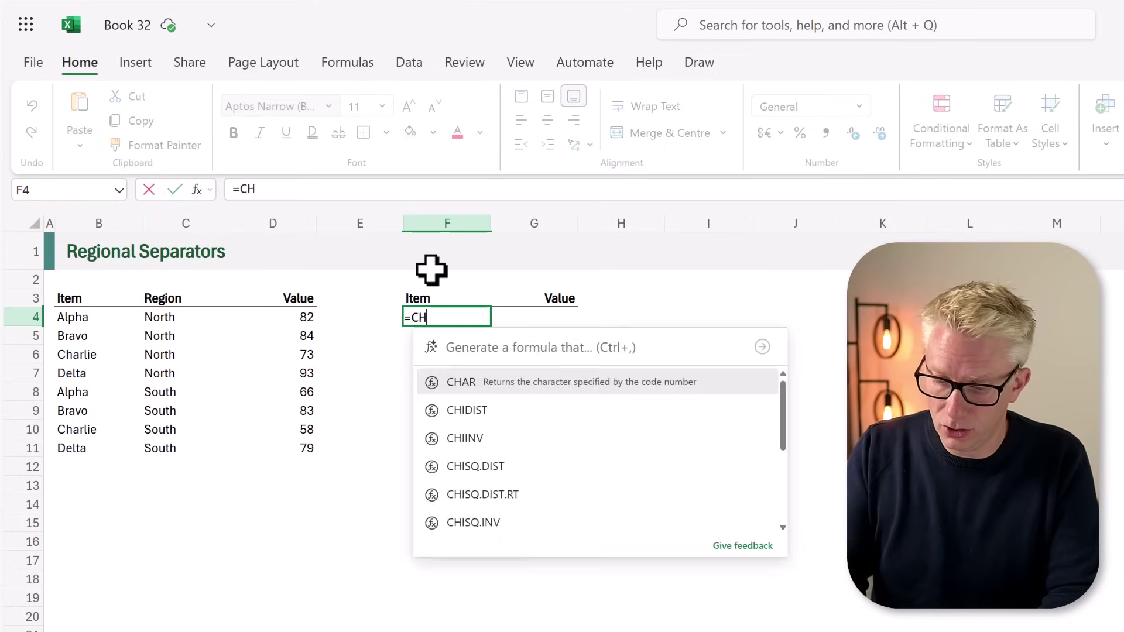
type("OOSECOLS")
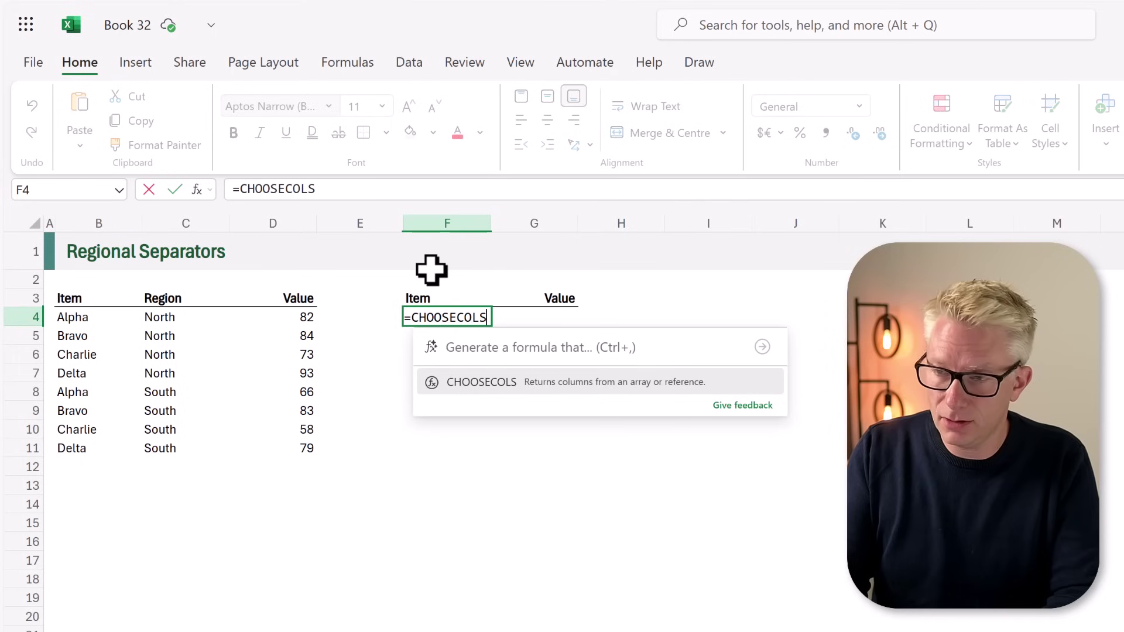
type("(")
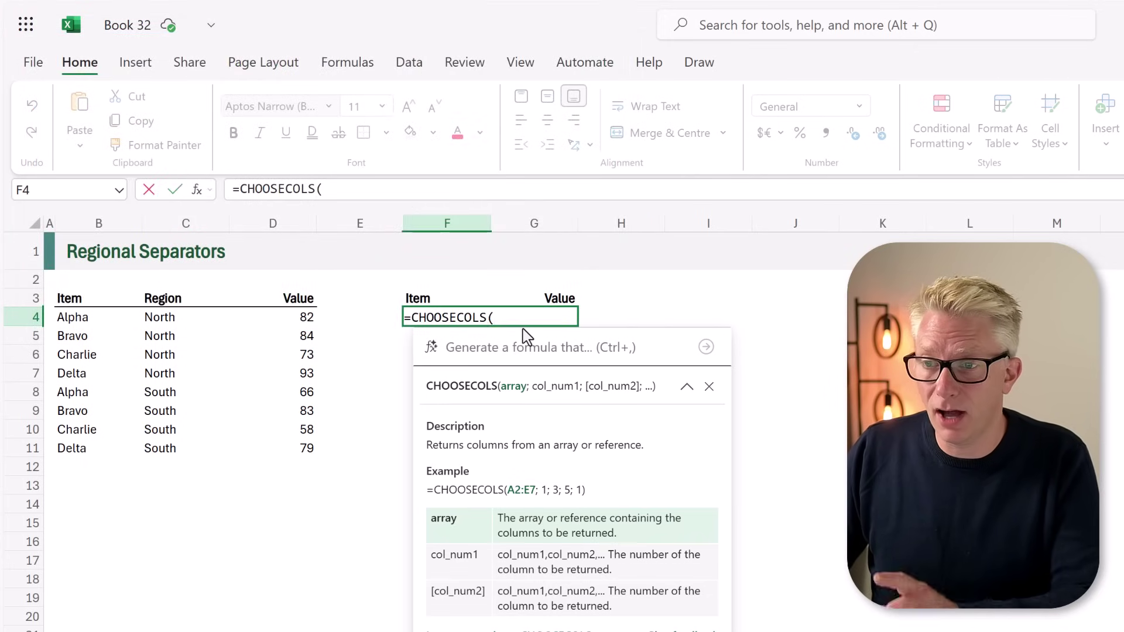
left_click(121, 324)
left_click_drag(120, 325, 288, 434)
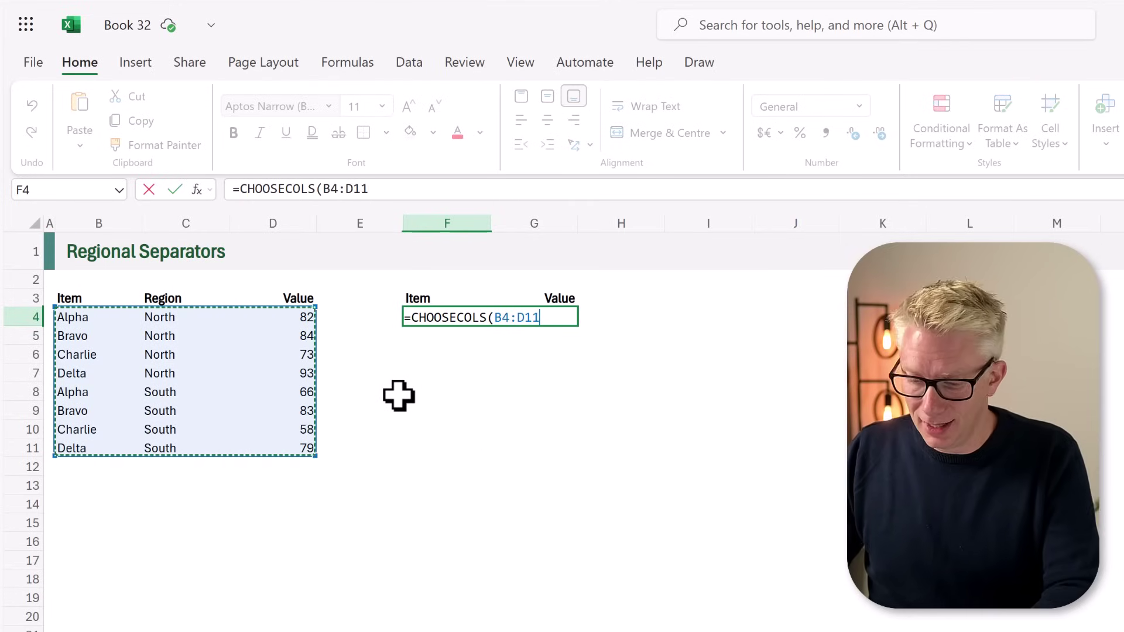
type(";{1,")
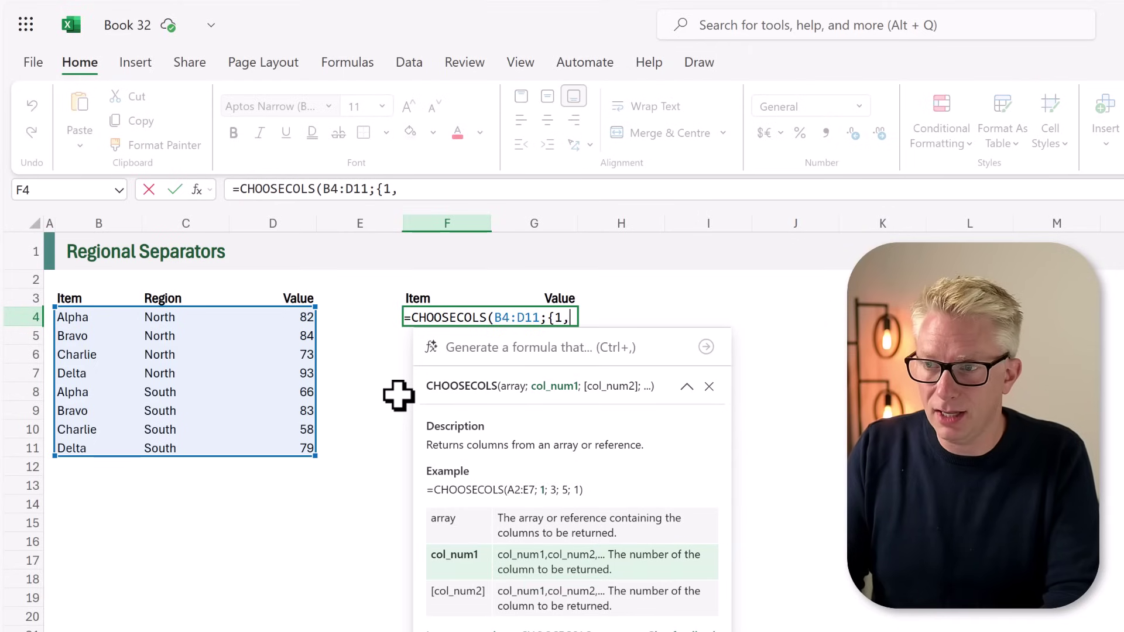
type("3")
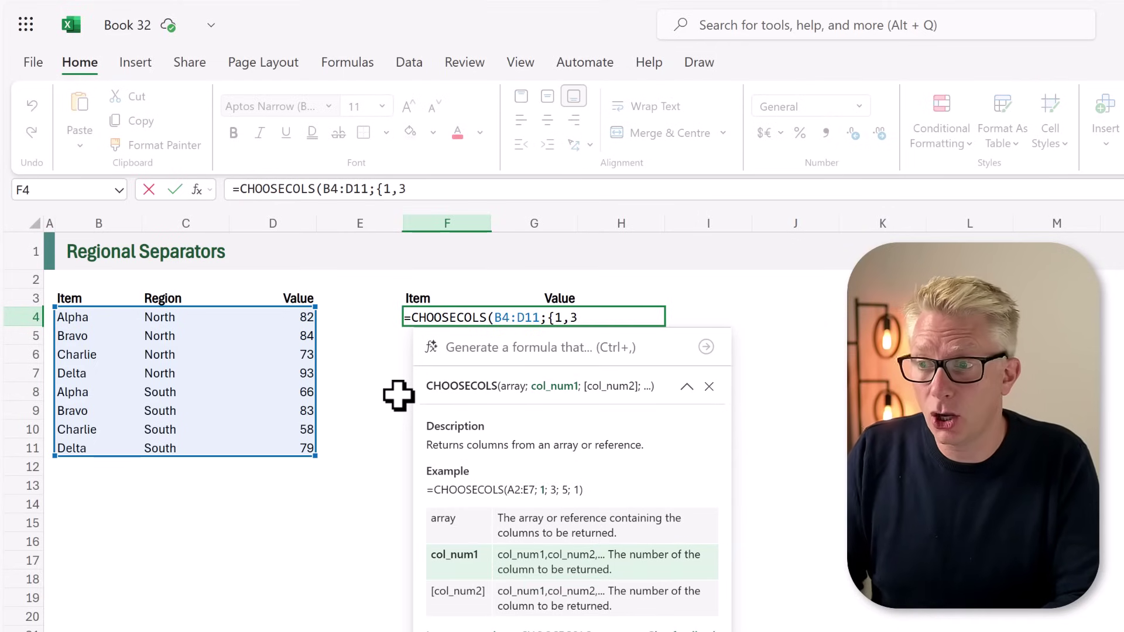
type("}")
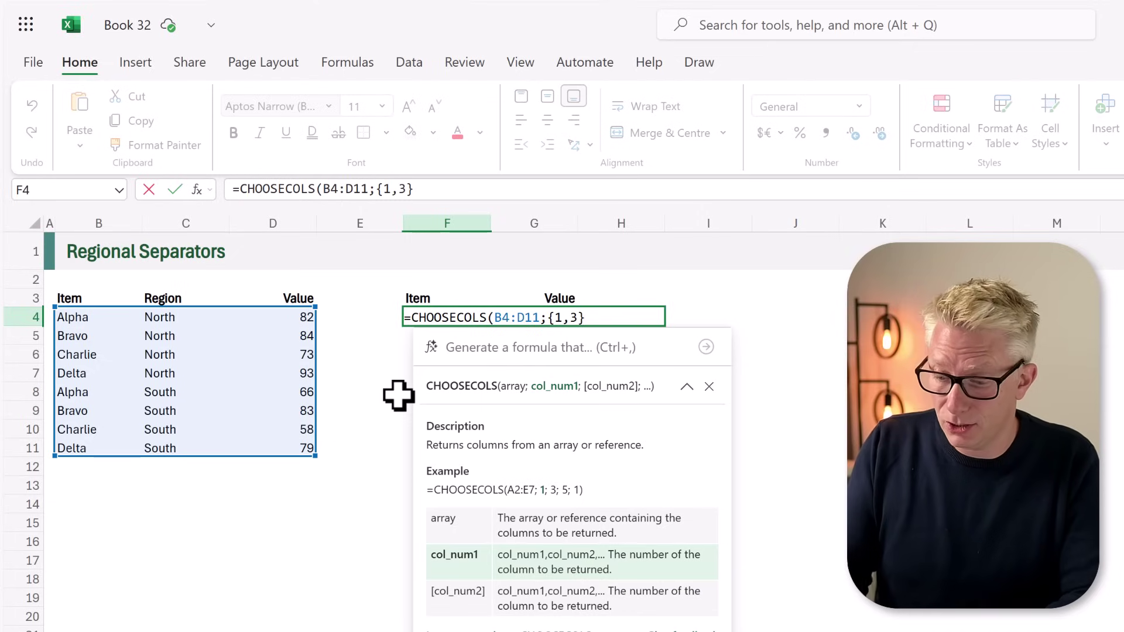
type(")")
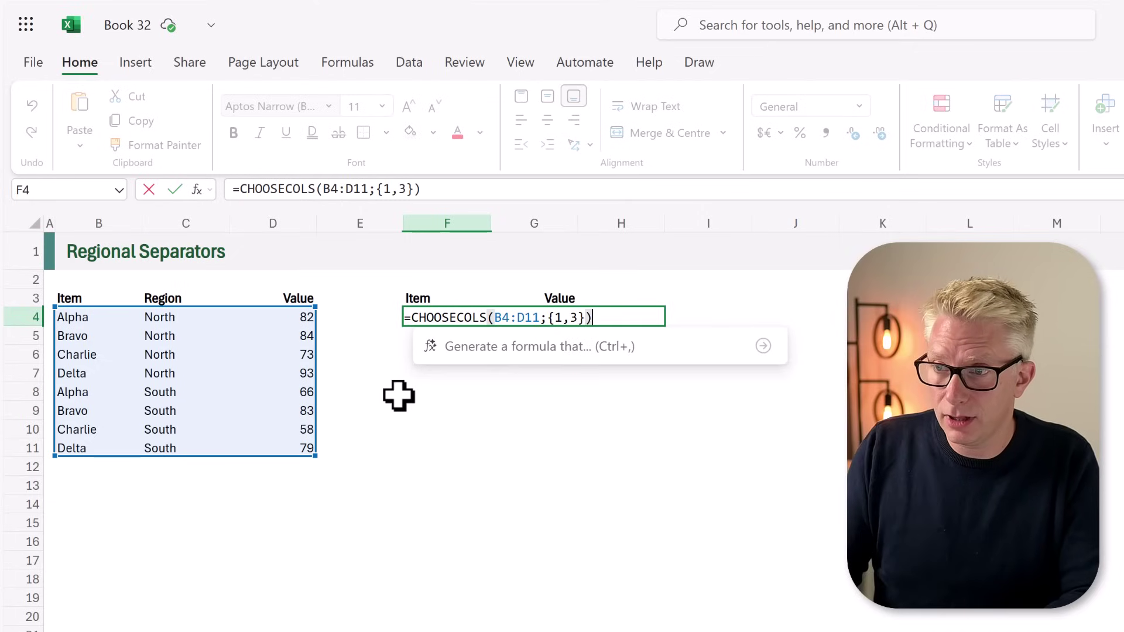
key("ctrl+Return")
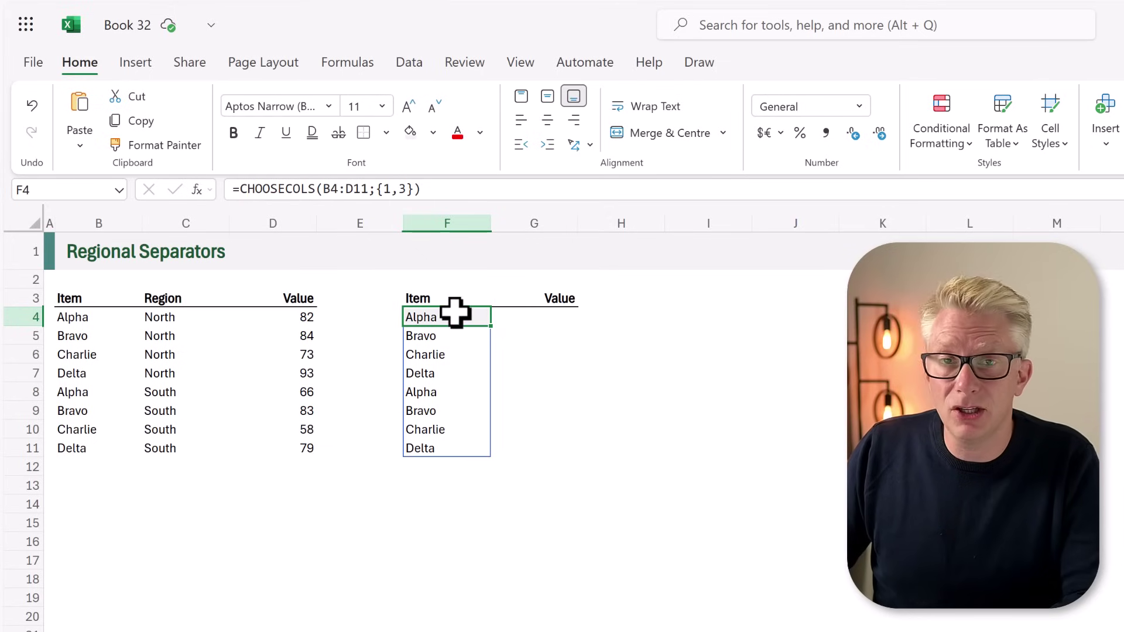
Step: Replace the comma in the array constant of F4's formula with a backslash, giving =CHOOSECOLS(B4:D11;{1\3})
key("F2")
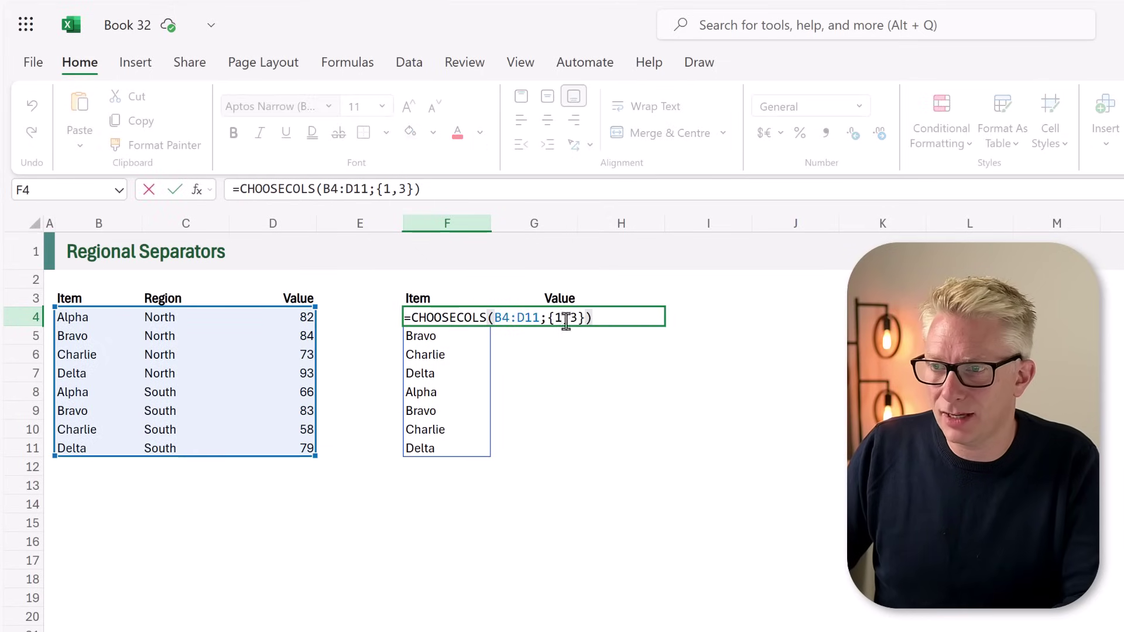
left_click(567, 317)
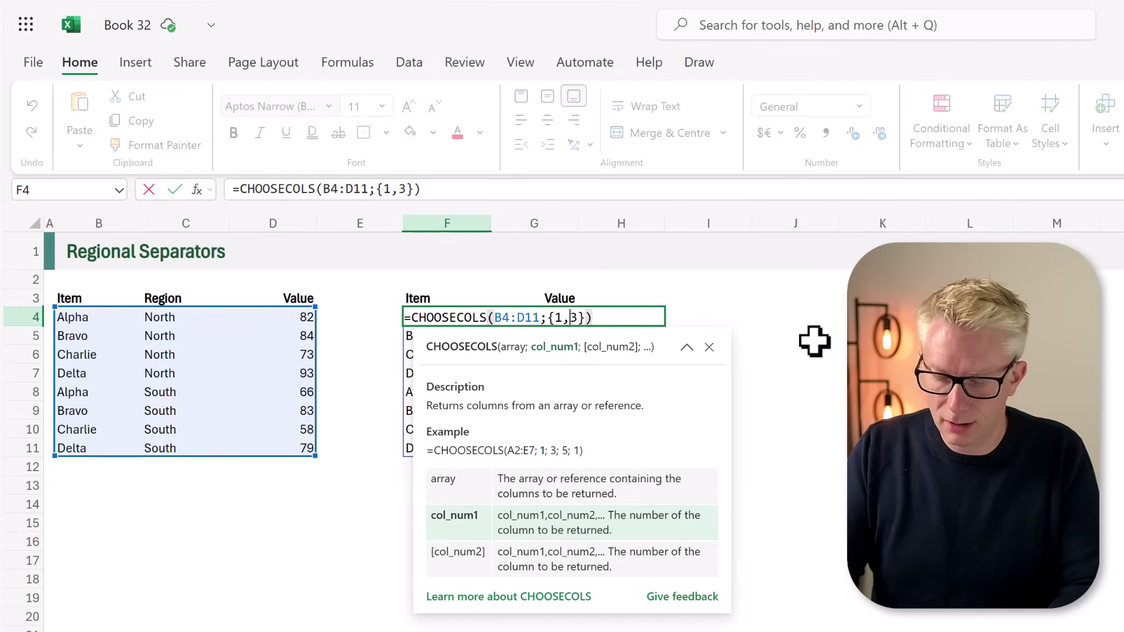
key("Return")
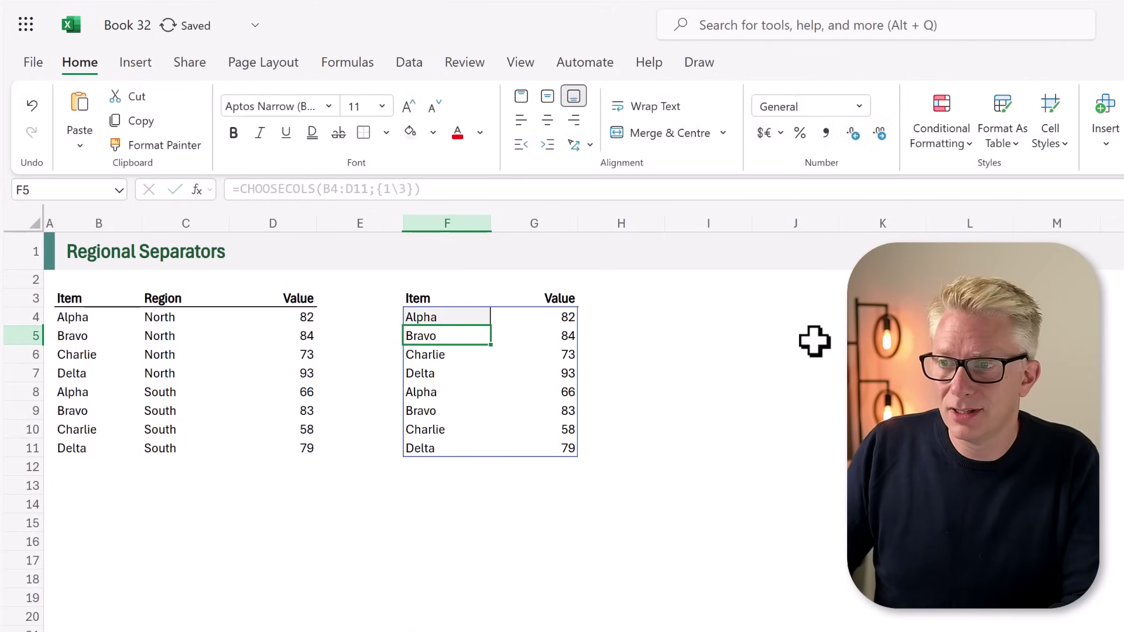